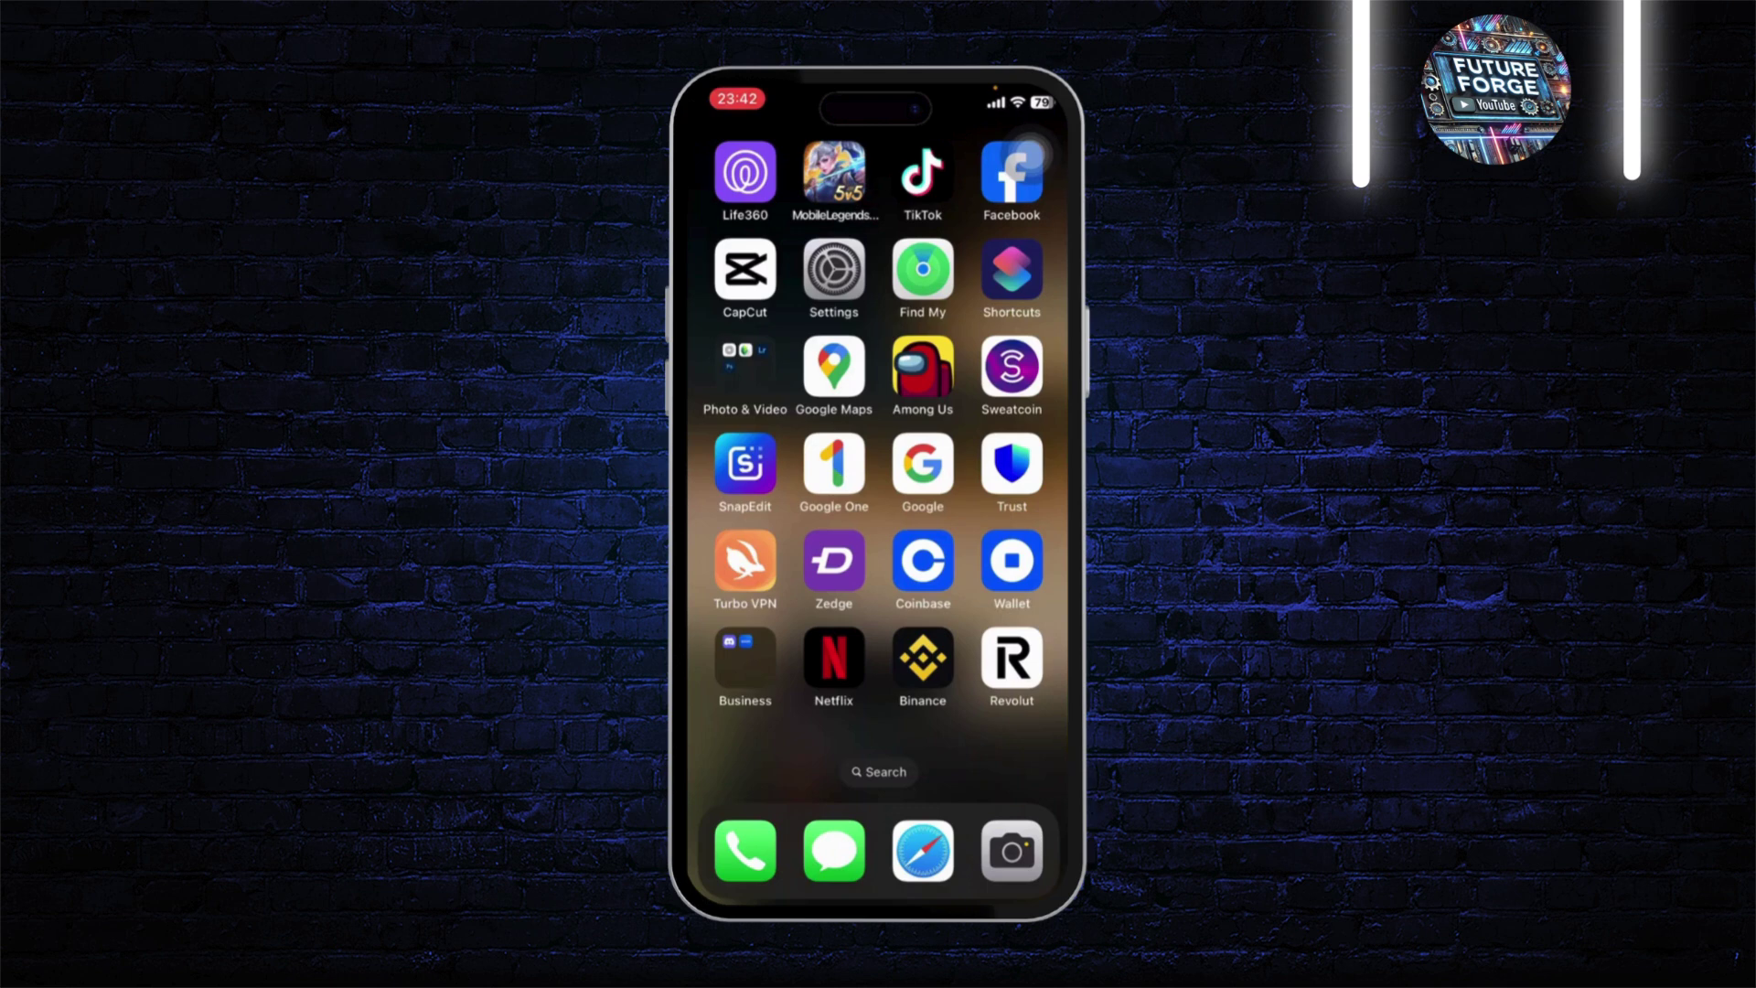
- Launch Settings and open the Apple Account page from the name banner
click(833, 270)
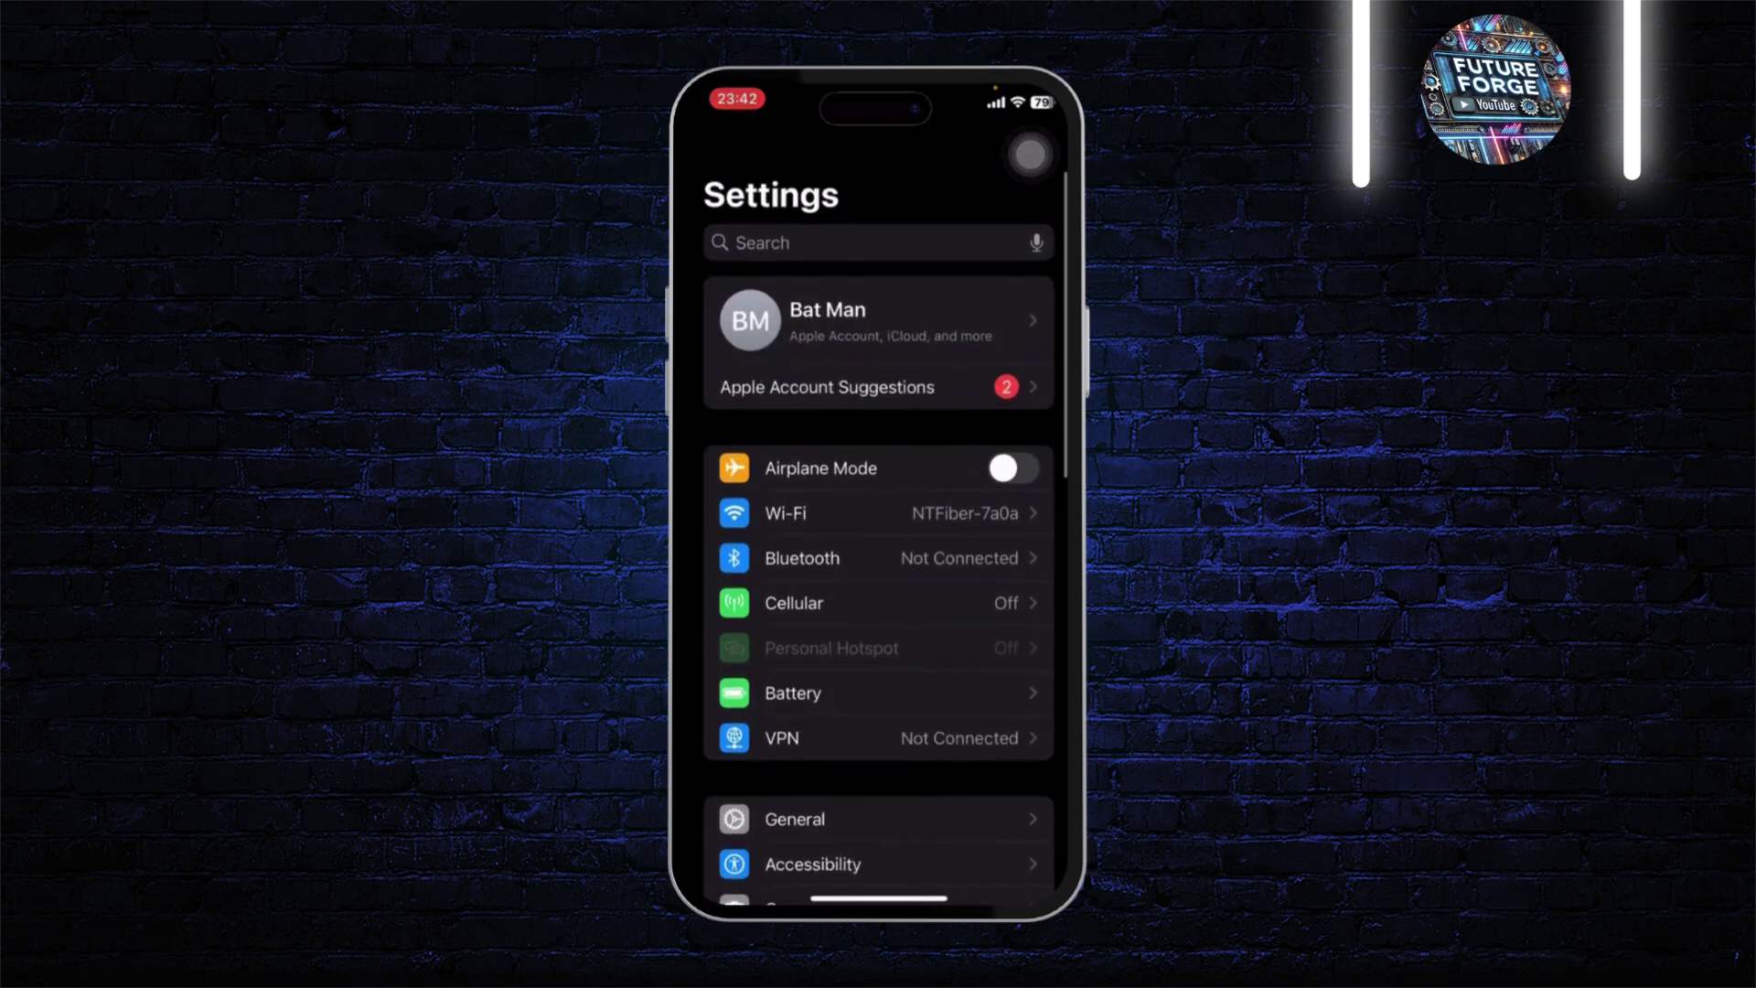
click(878, 320)
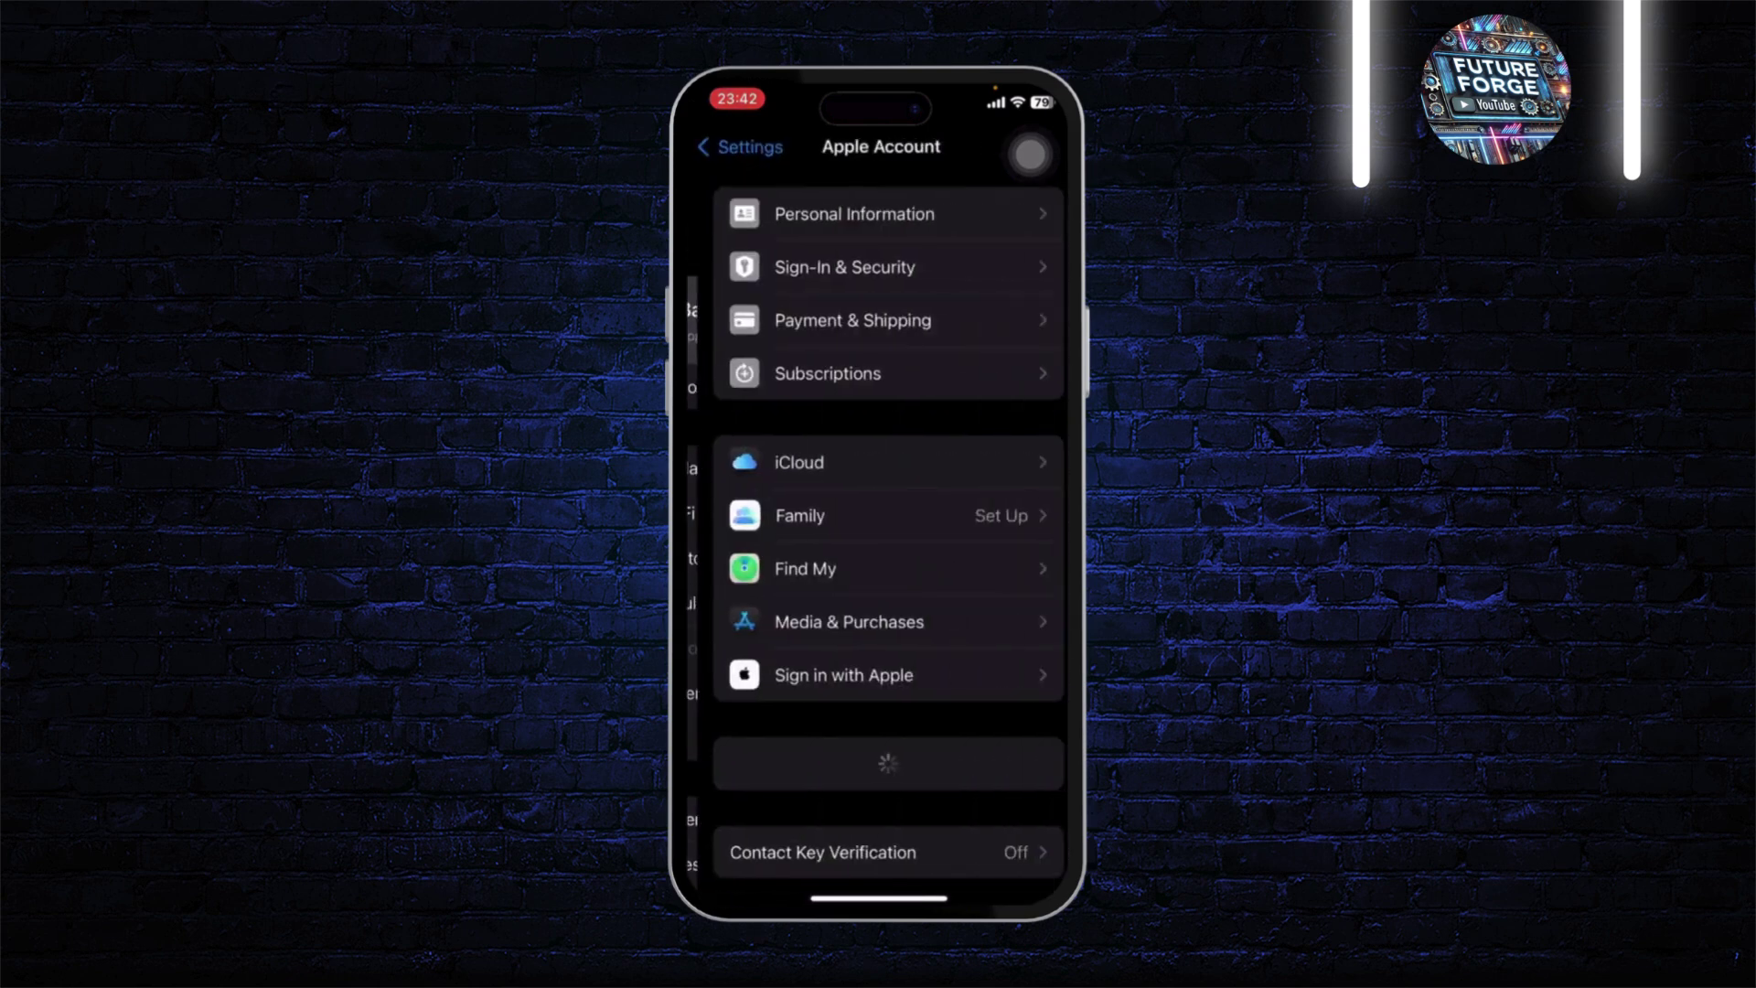
scroll(878, 549, down, 3)
scroll(879, 522, up, 2)
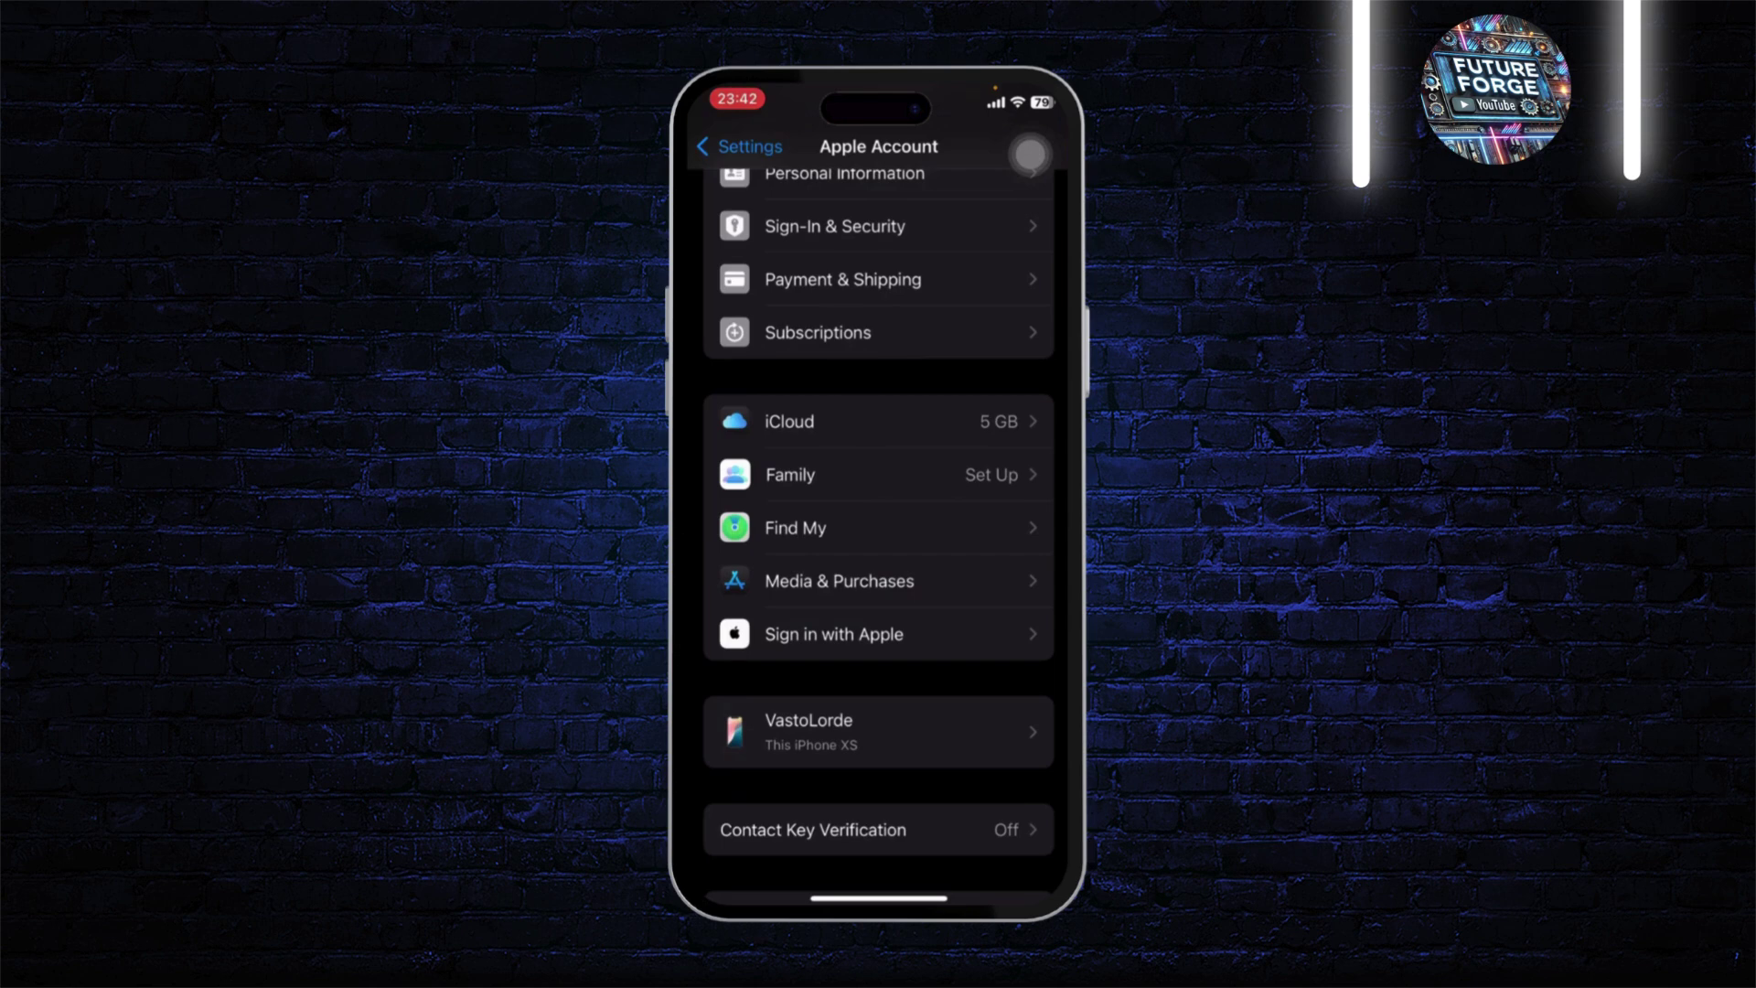
- Sign out of Media & Purchases from the Apple Account page
click(836, 579)
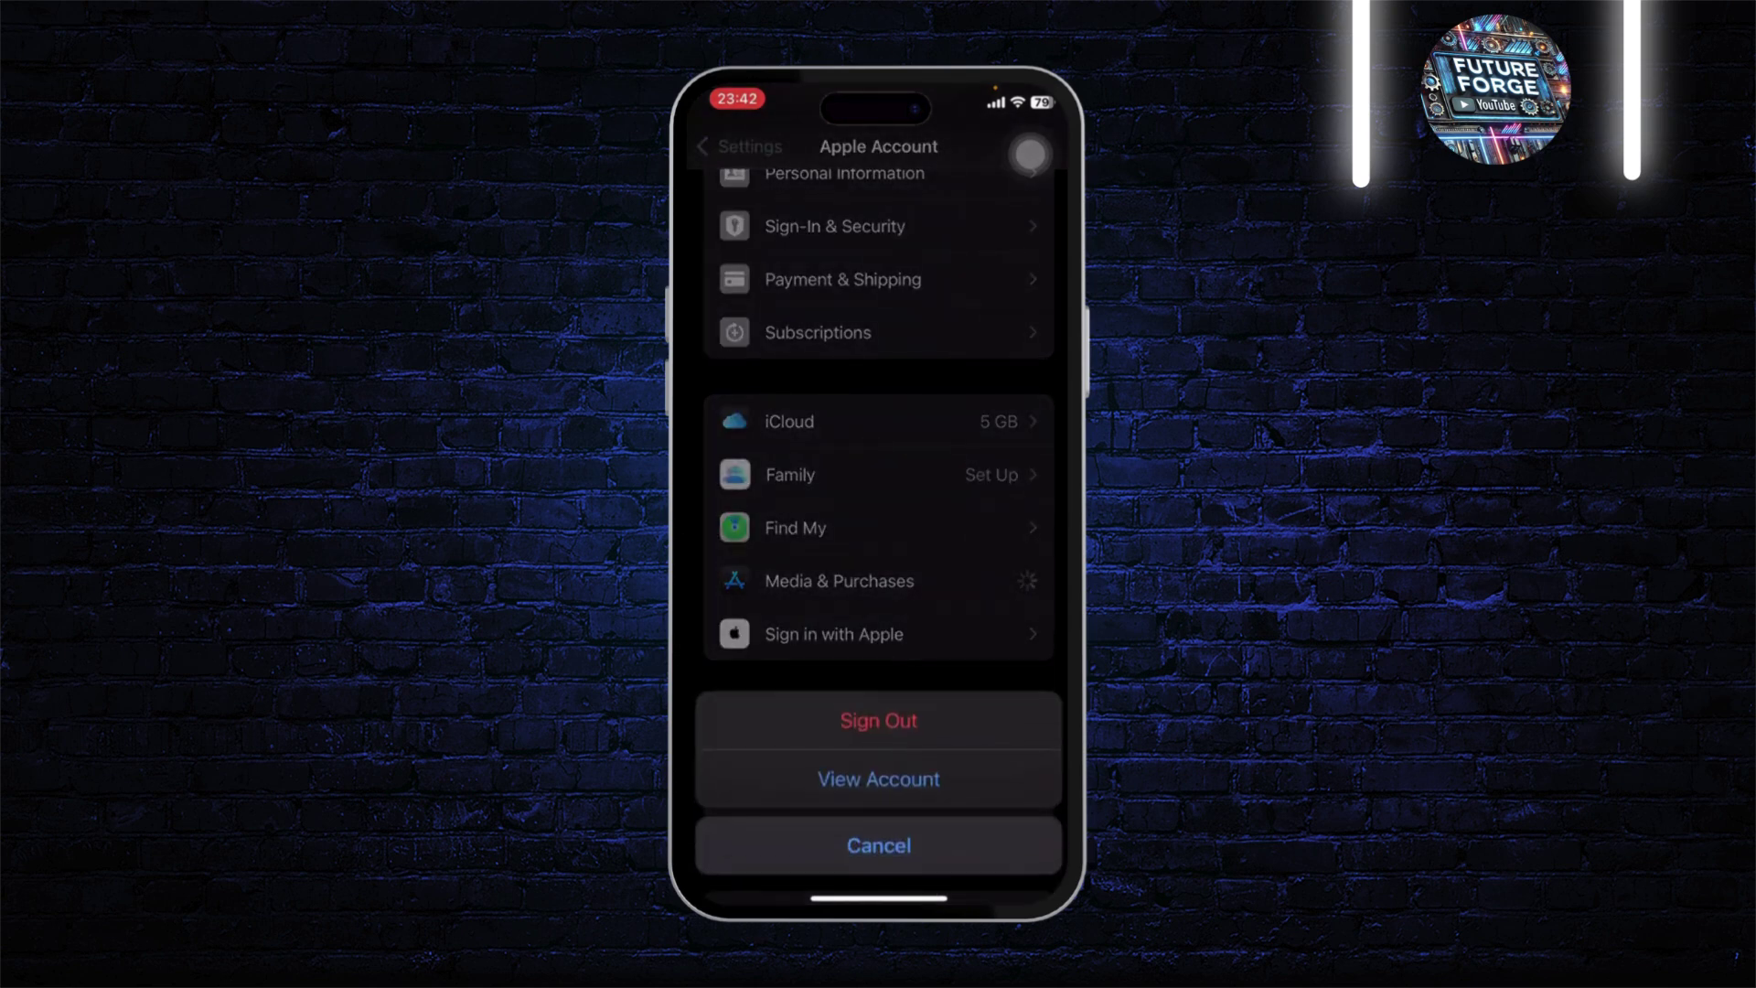
click(879, 845)
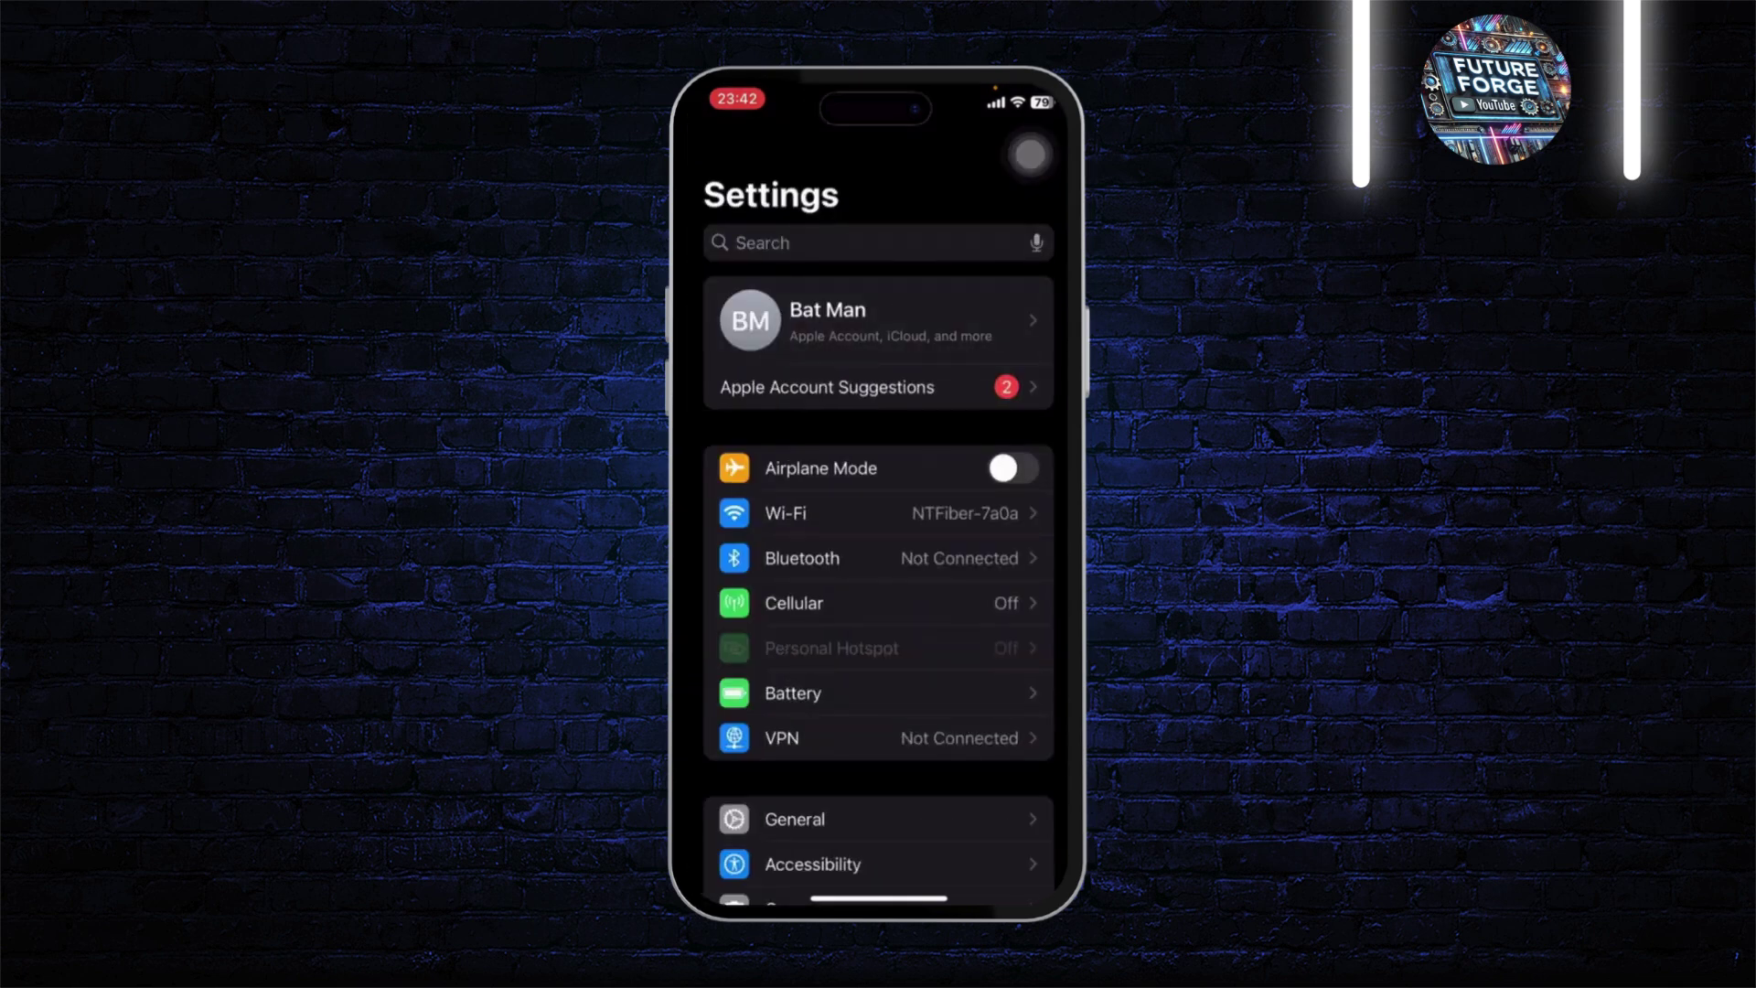
scroll(878, 549, down, 3)
scroll(879, 549, down, 4)
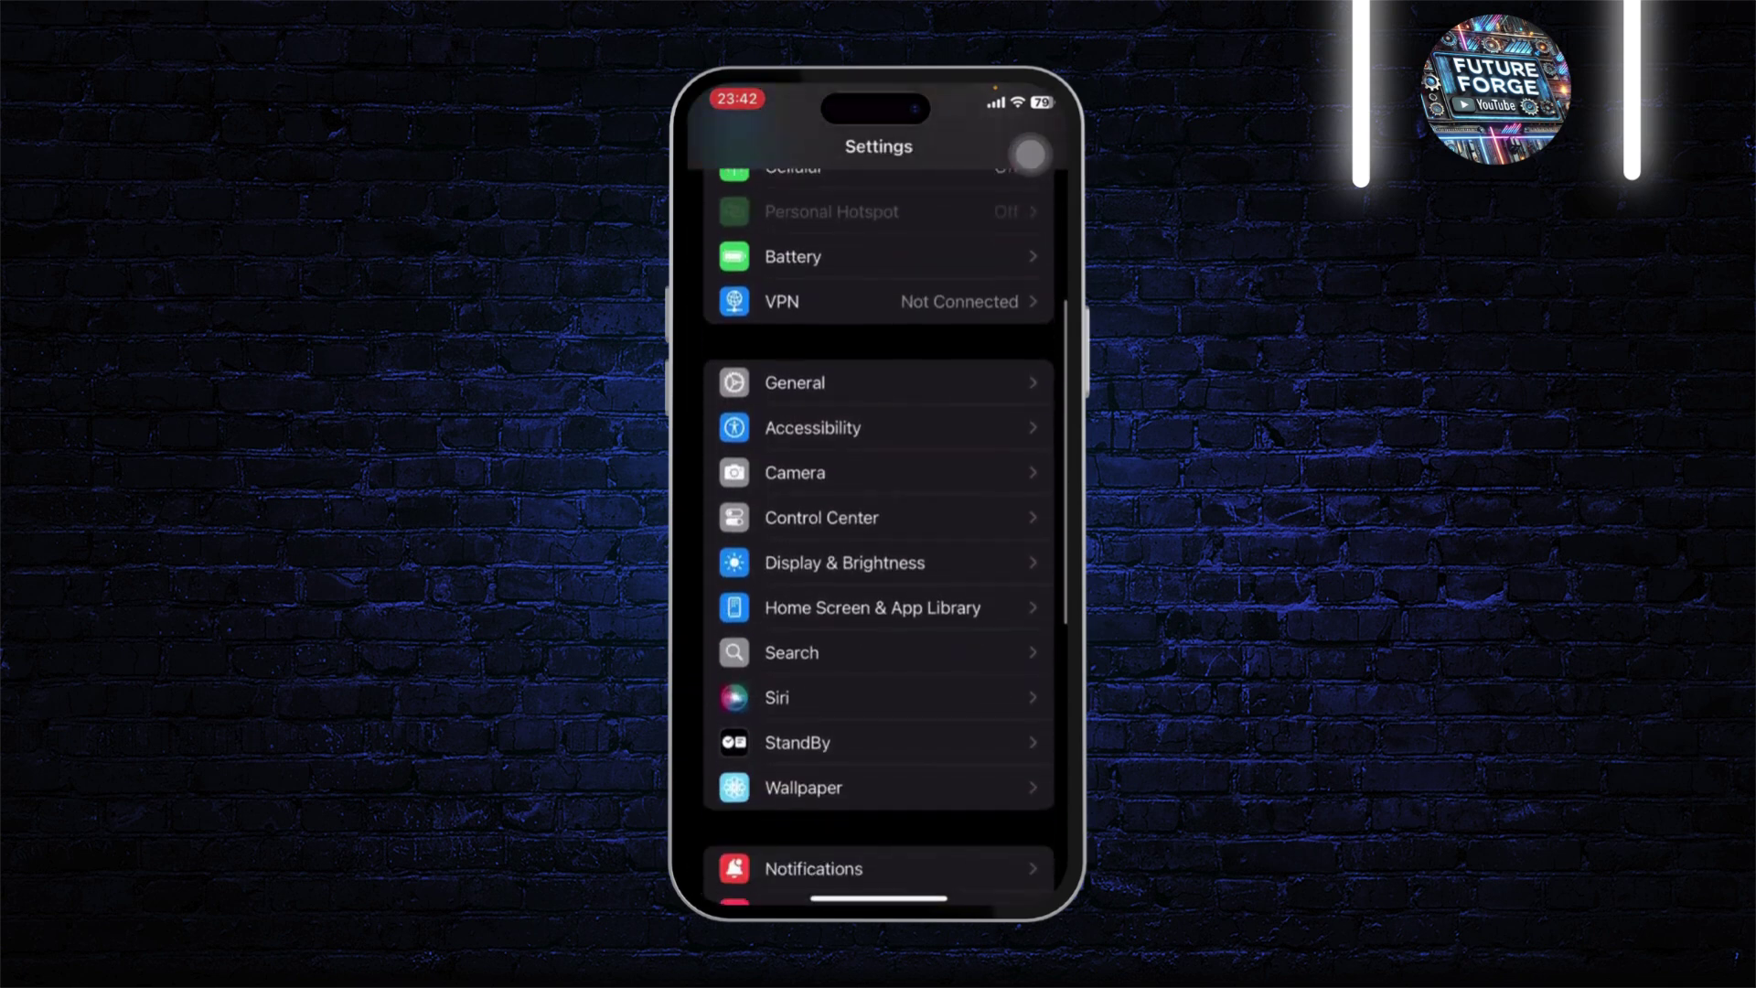
scroll(878, 548, down, 2)
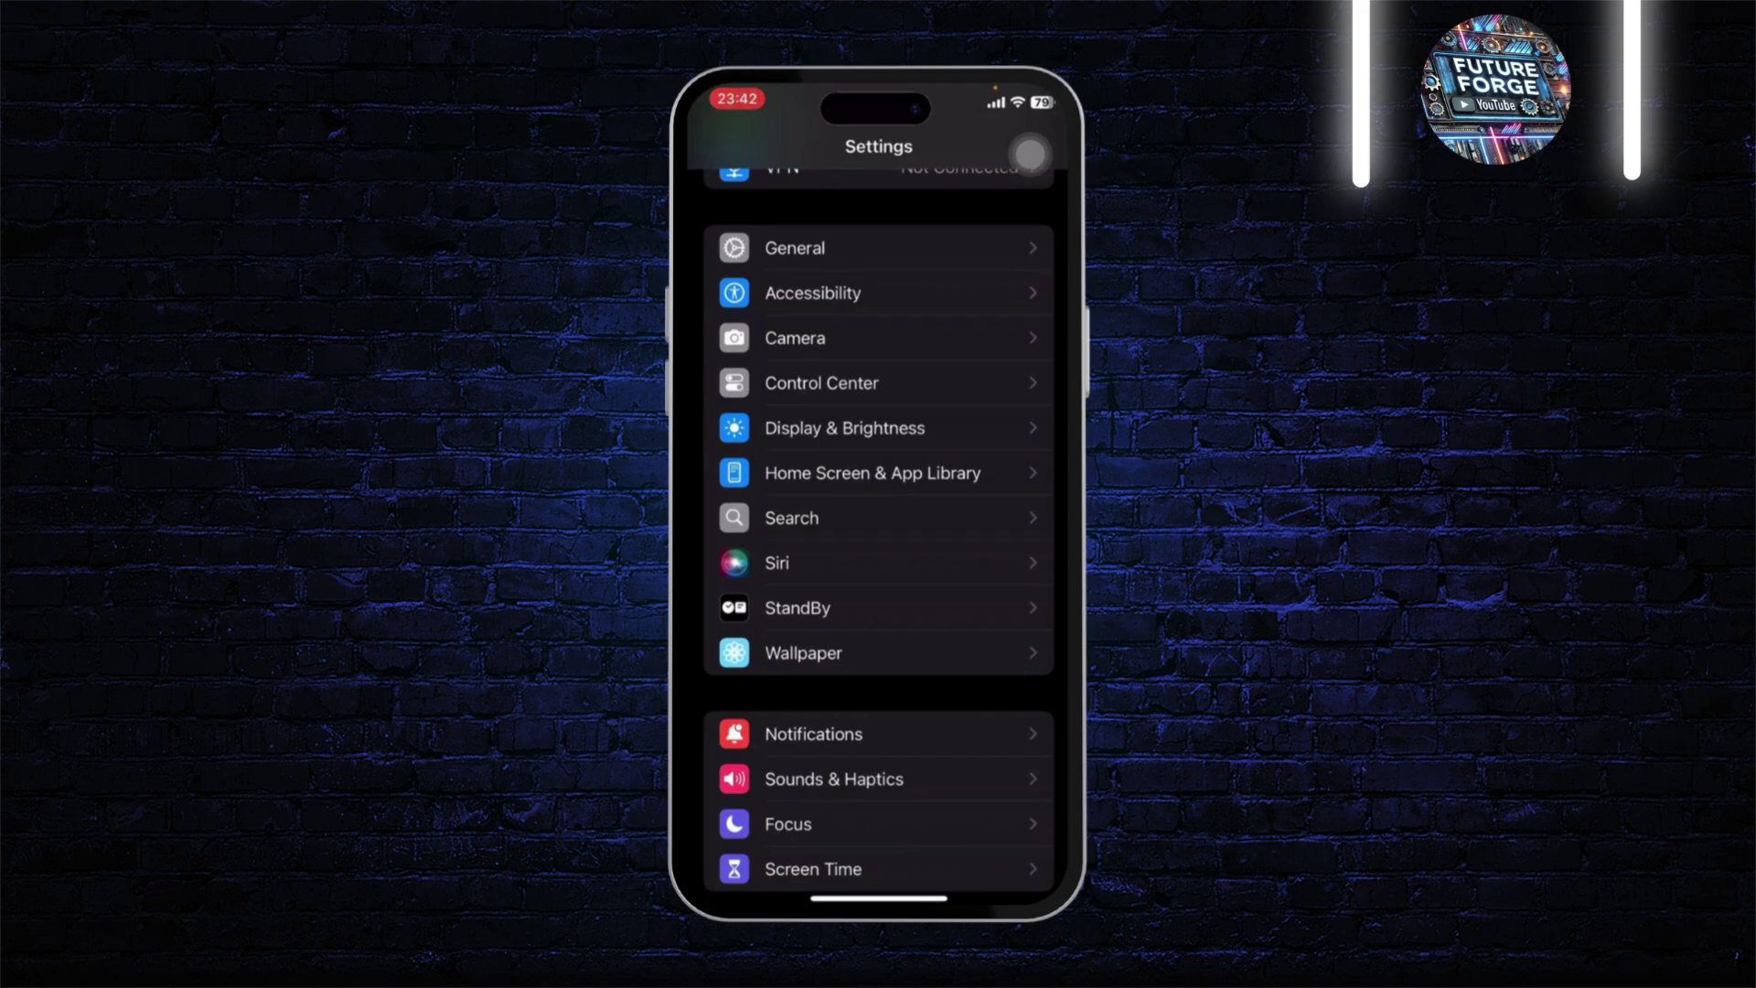
scroll(1029, 154, down, 2)
scroll(1029, 153, down, 2)
scroll(1029, 154, down, 2)
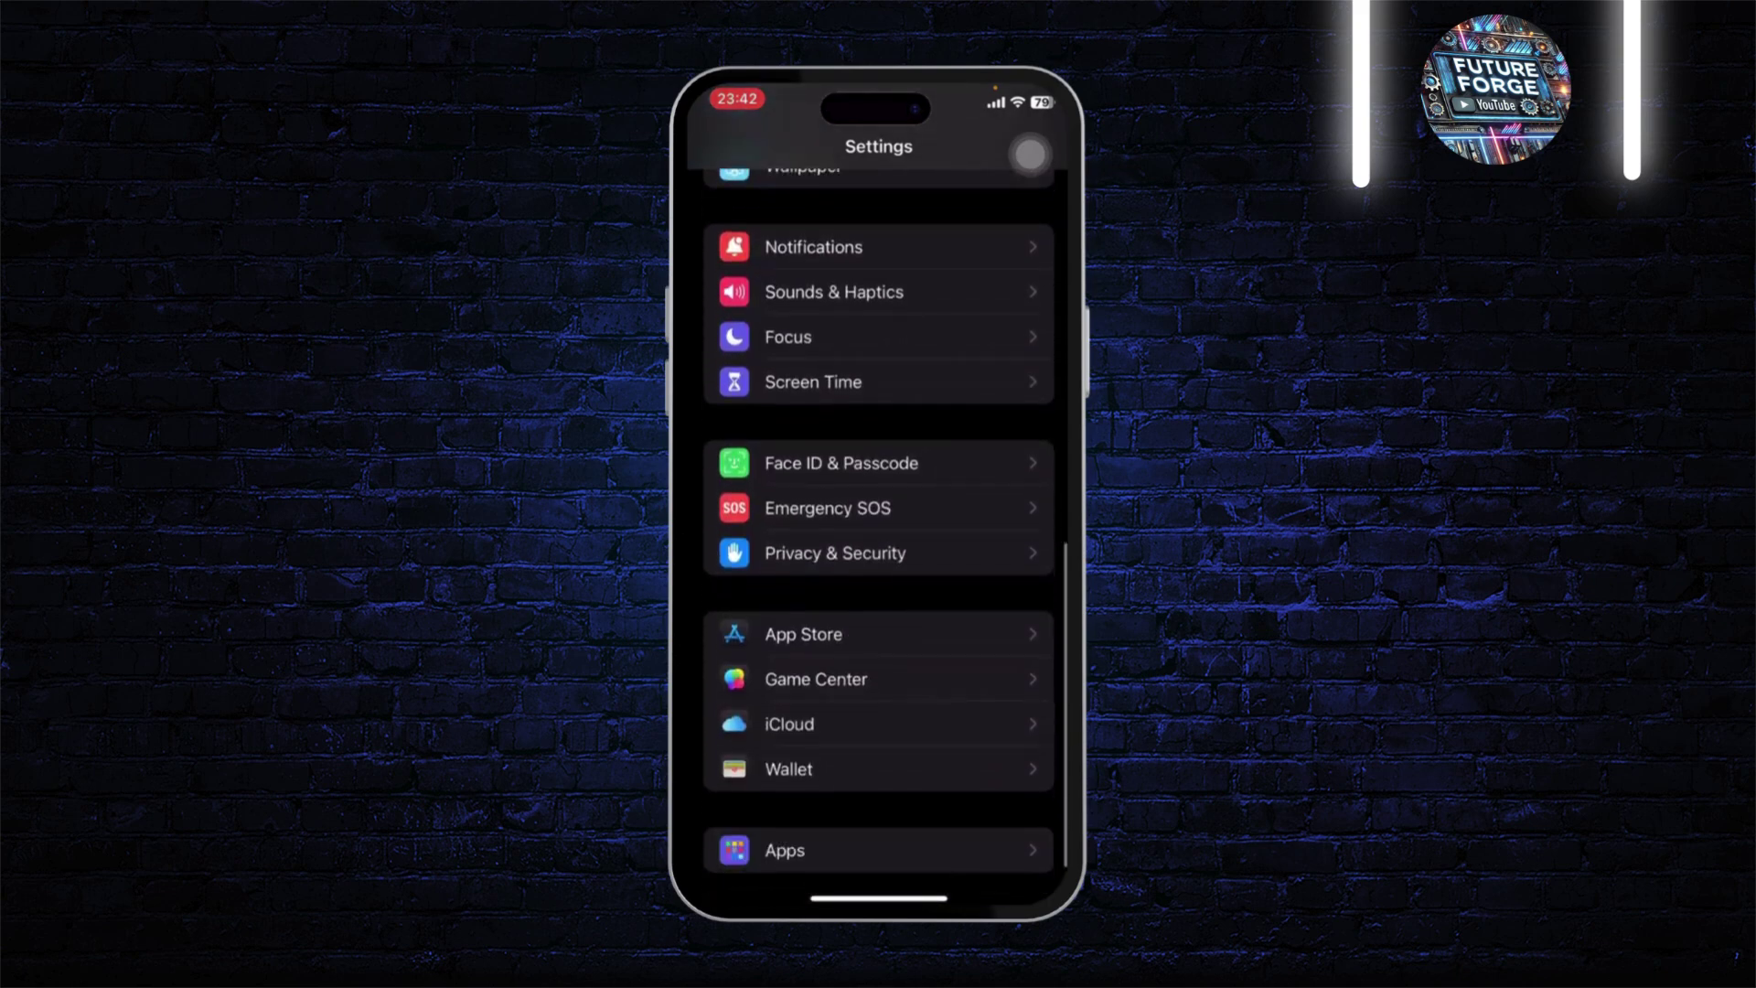
scroll(1029, 155, up, 2)
- Go into Screen Time and open Content & Privacy Restrictions
click(813, 538)
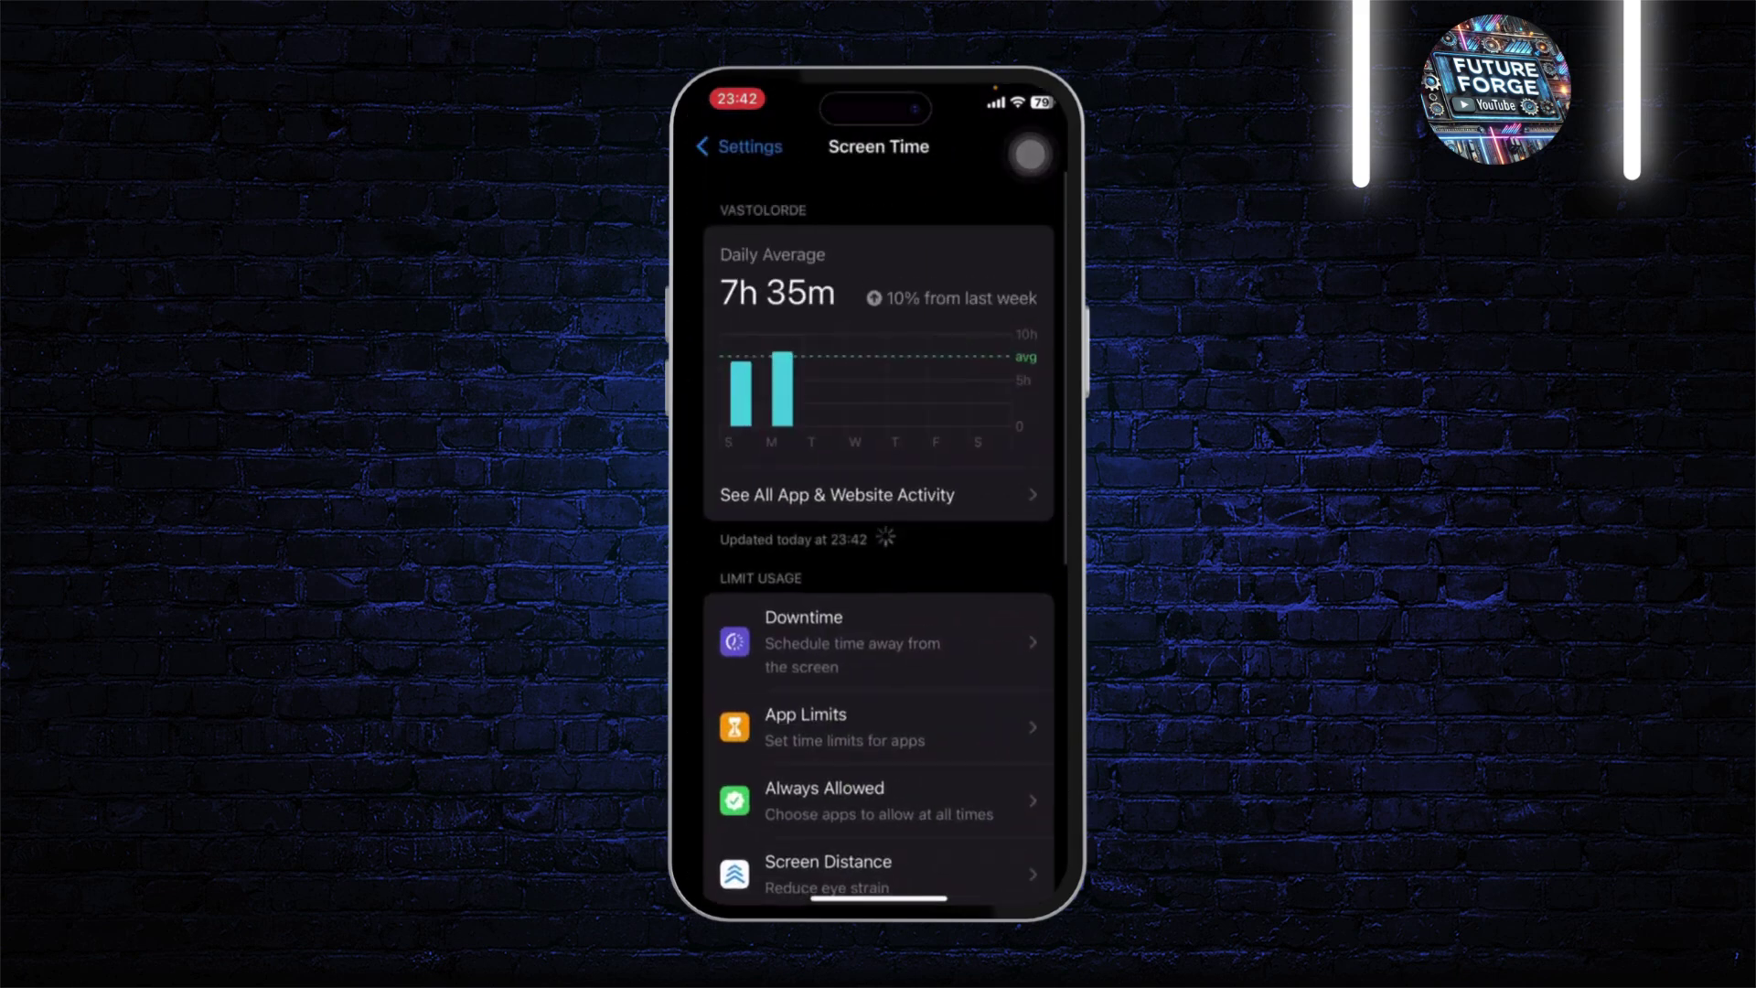
scroll(878, 549, down, 3)
scroll(879, 549, down, 3)
scroll(878, 549, down, 2)
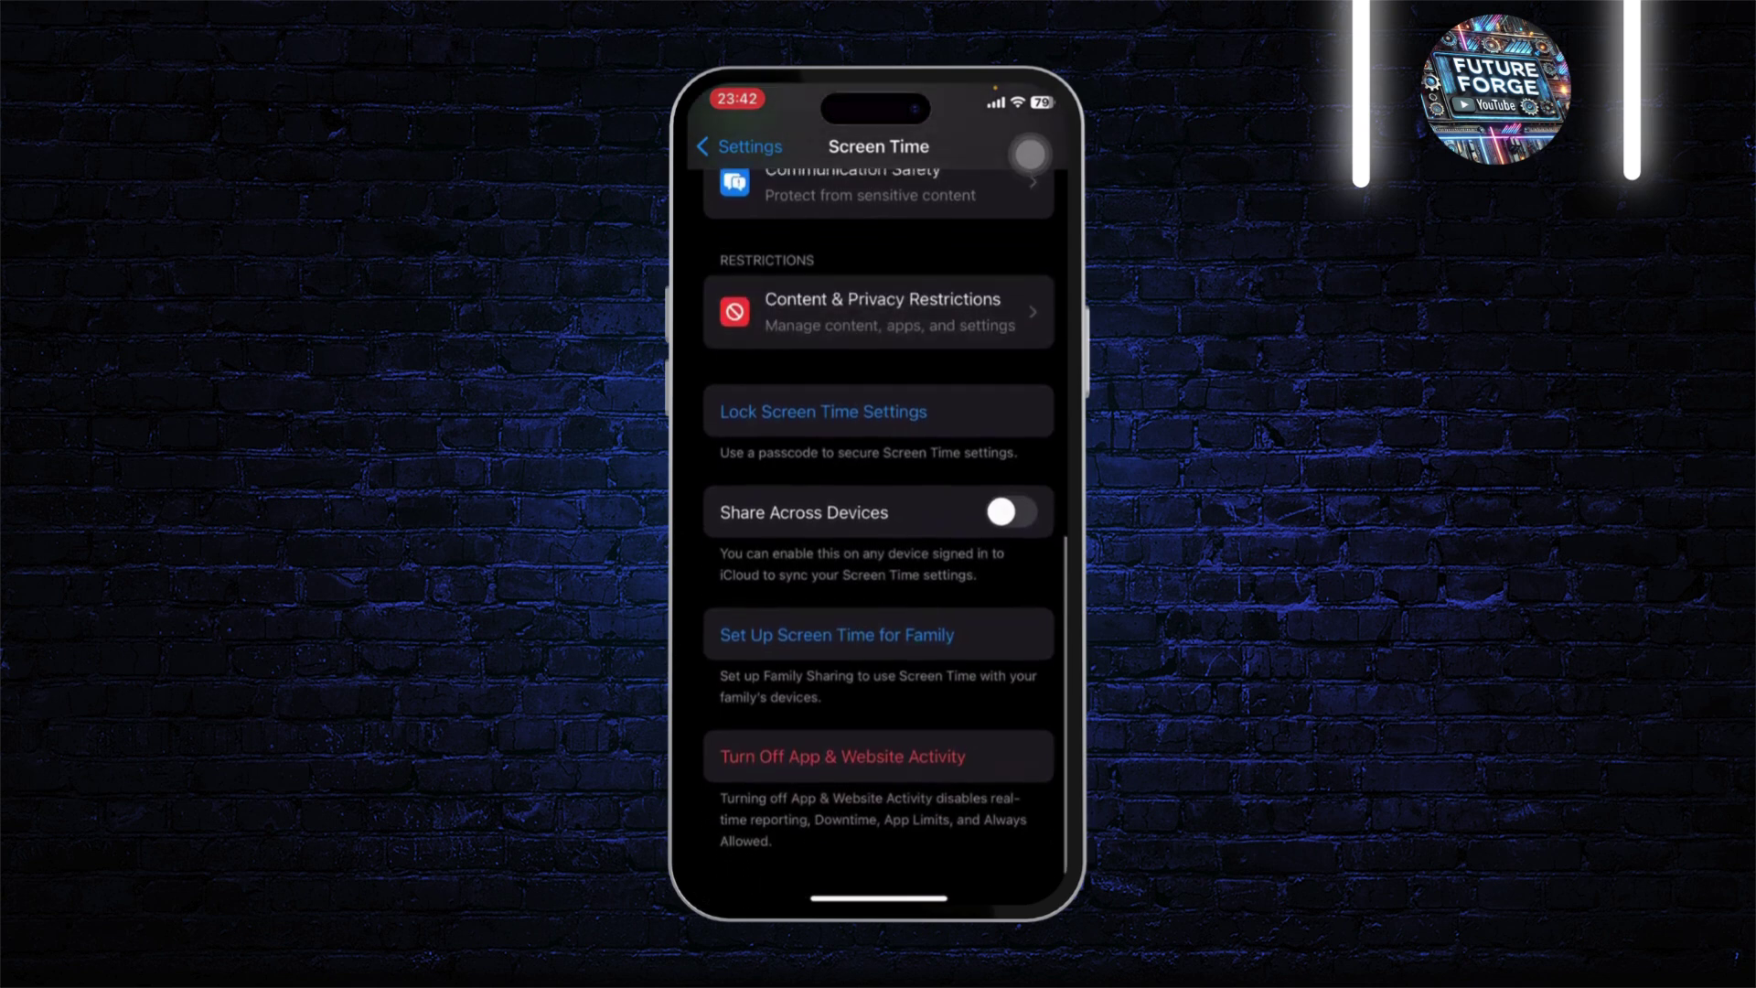
click(882, 336)
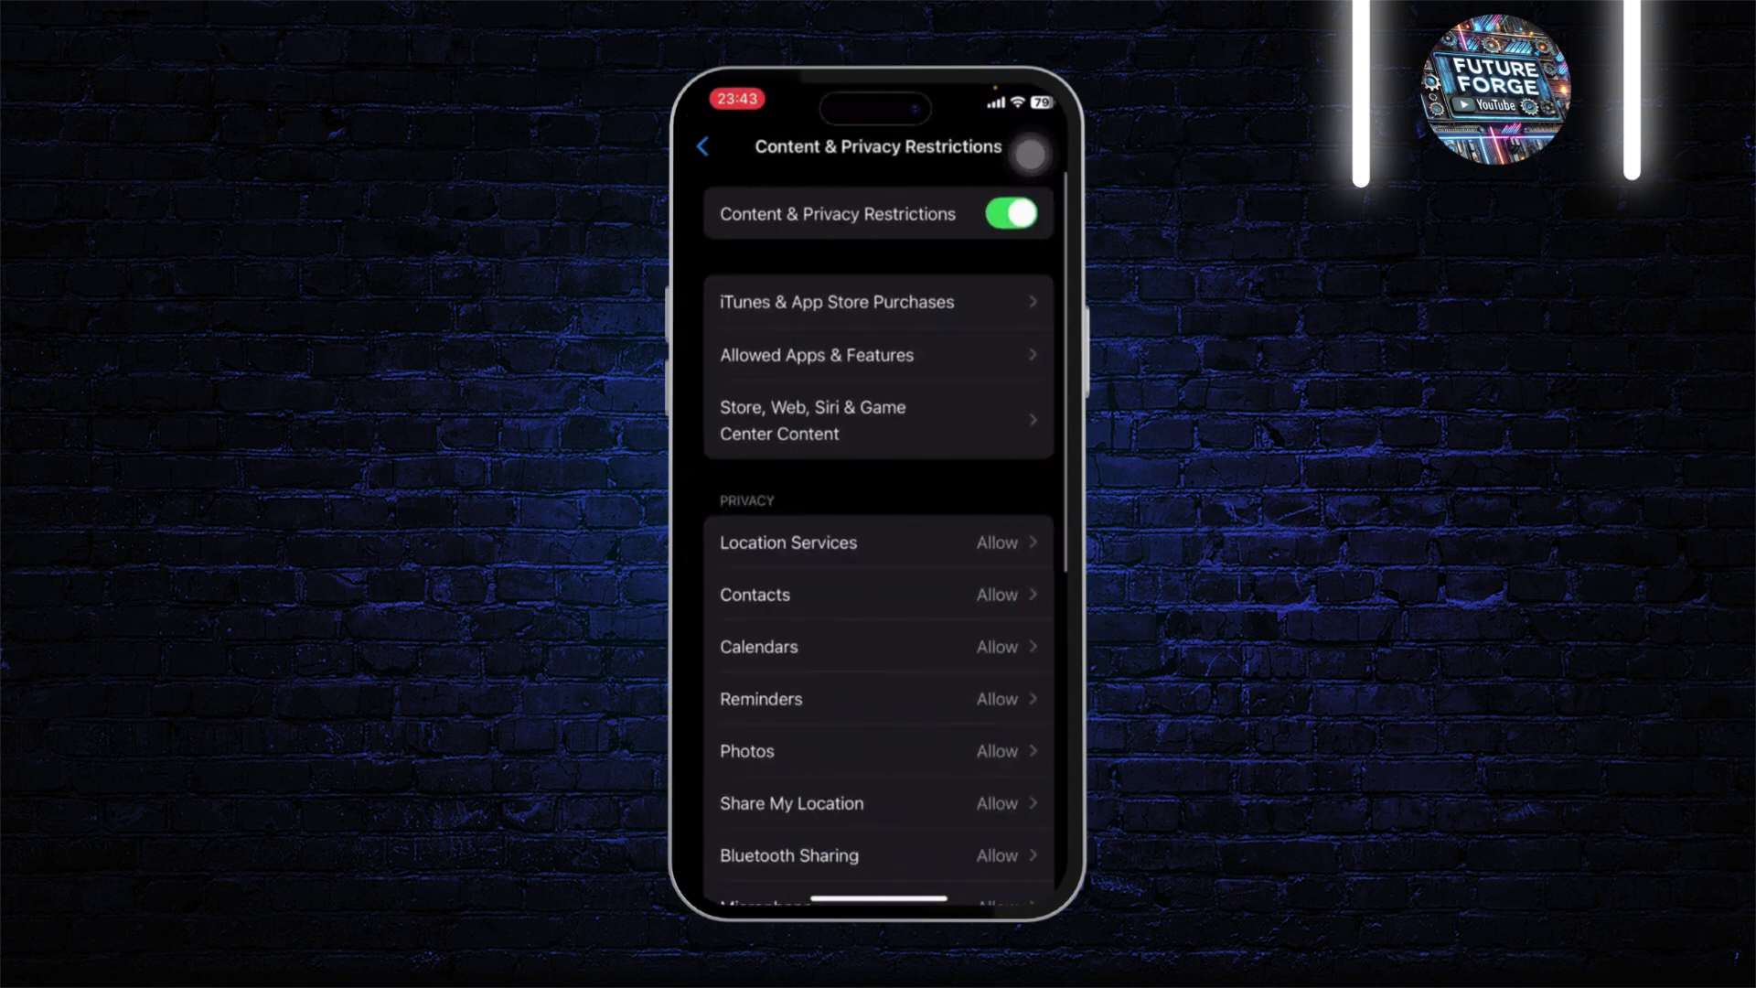
- Set iTunes & App Store Purchases to Don't Require a password, then exit to the home screen
click(836, 302)
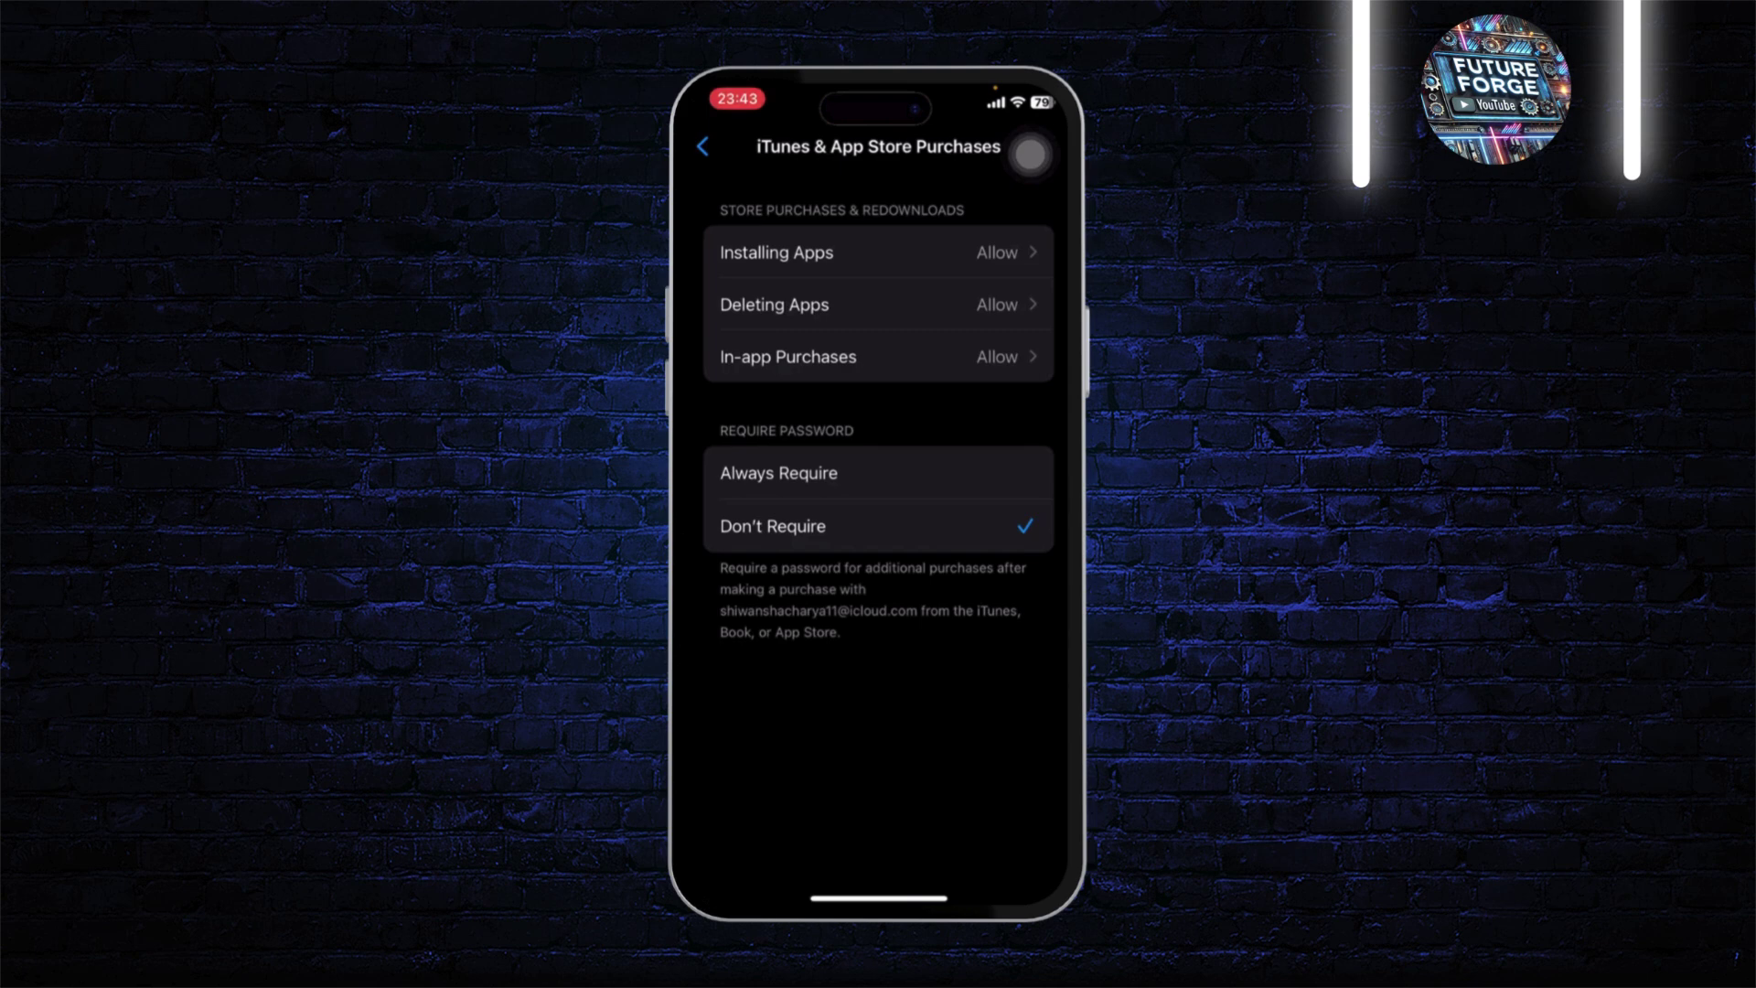
click(772, 526)
click(703, 146)
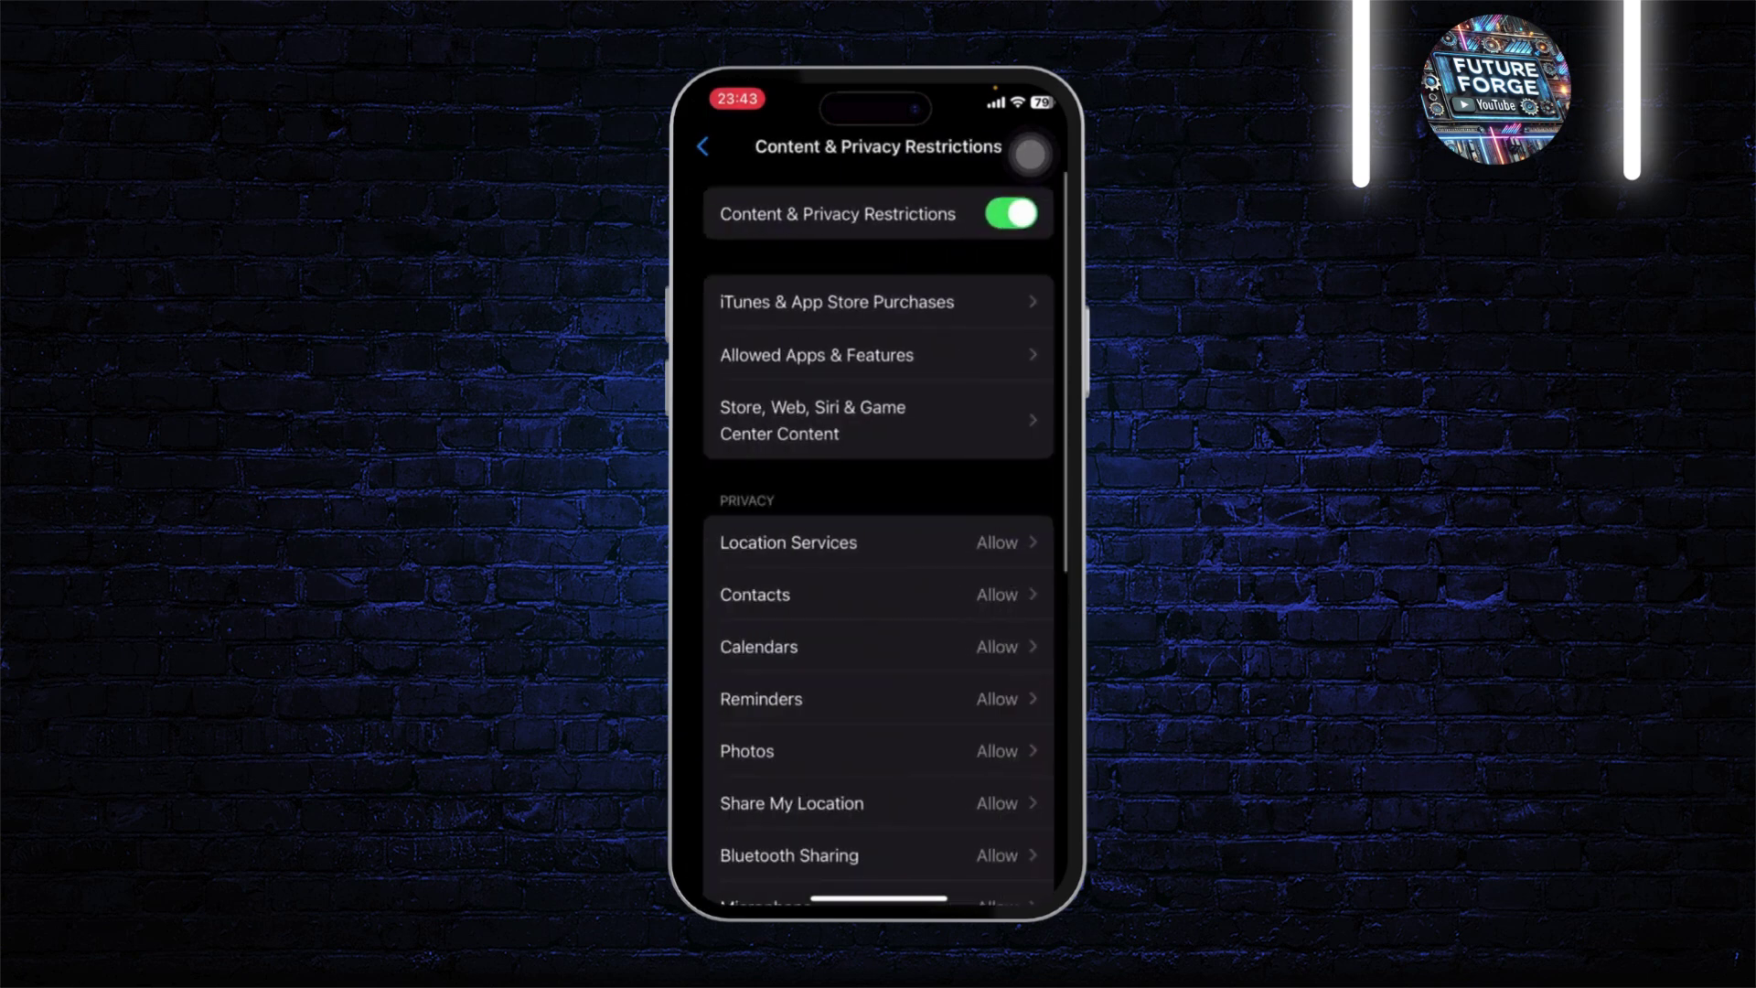
drag(878, 898, 878, 618)
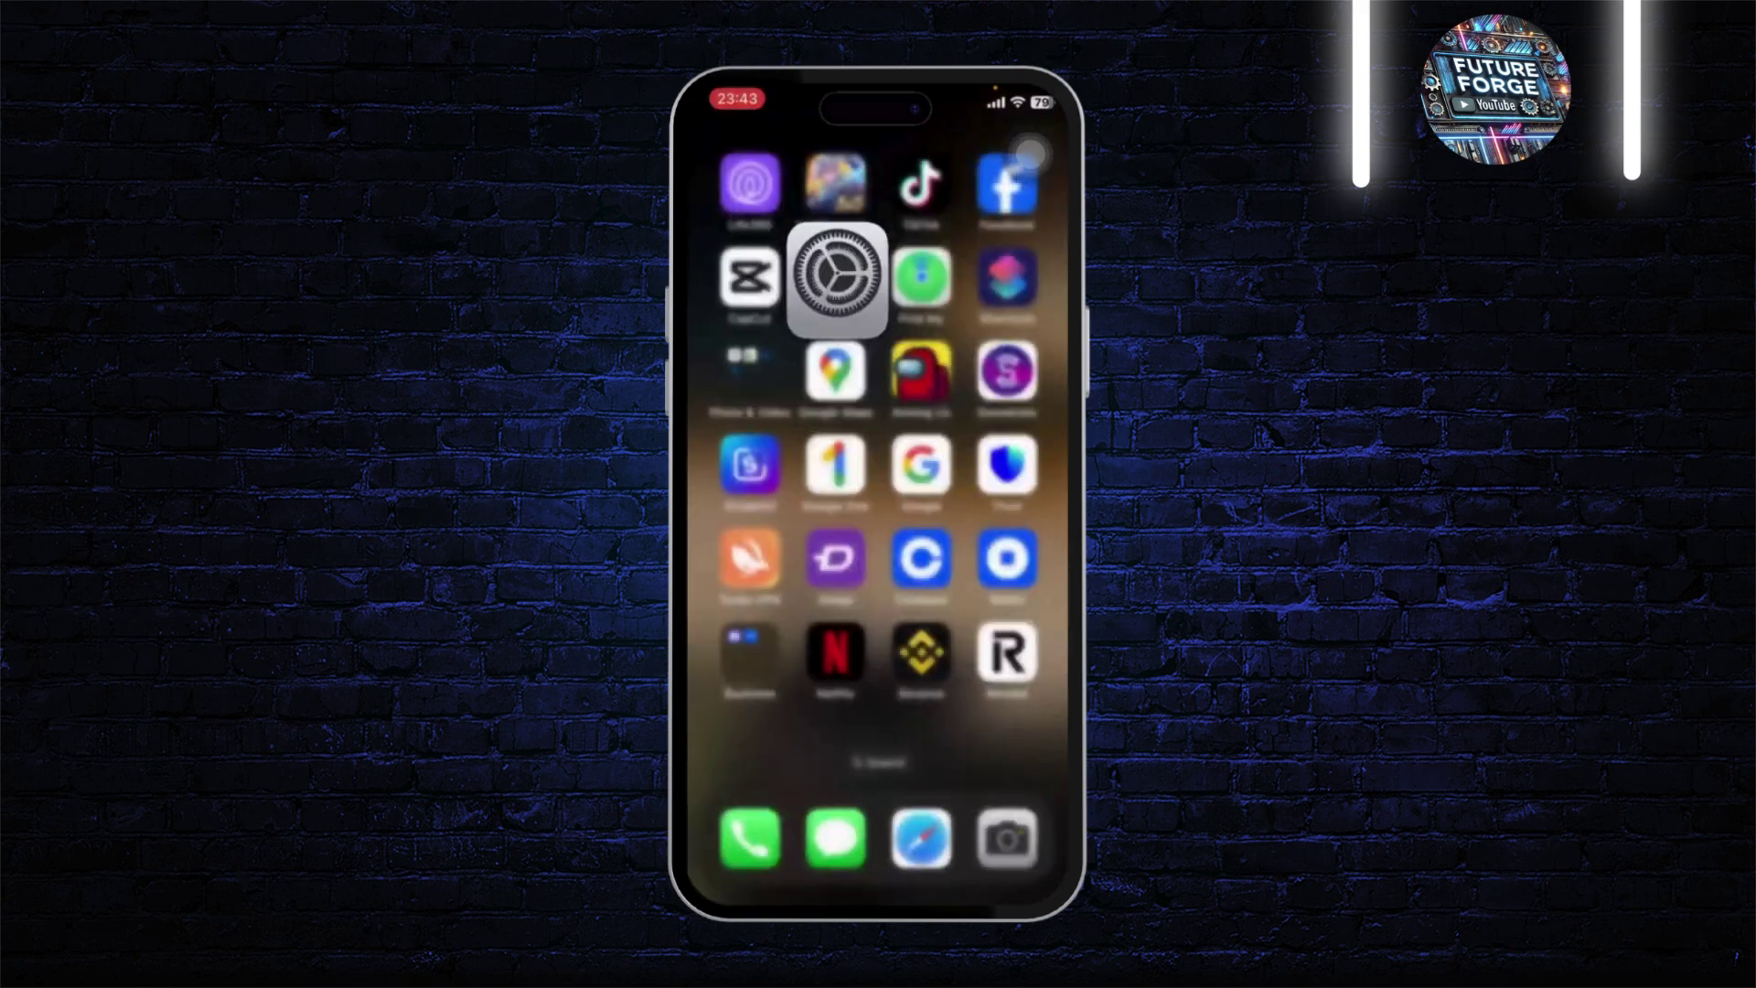